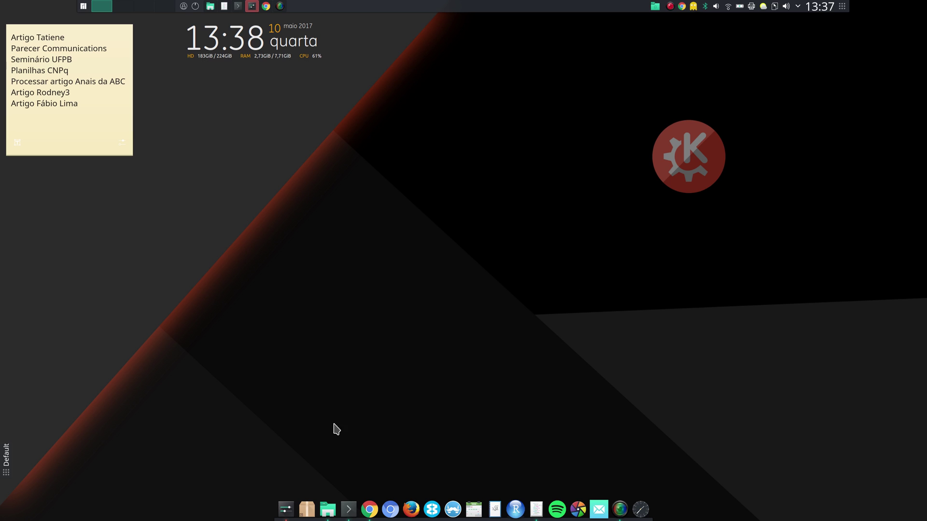
Step: Search Google for 'dell xps 13 9343 arch wiki' in a new Chrome tab
click(370, 508)
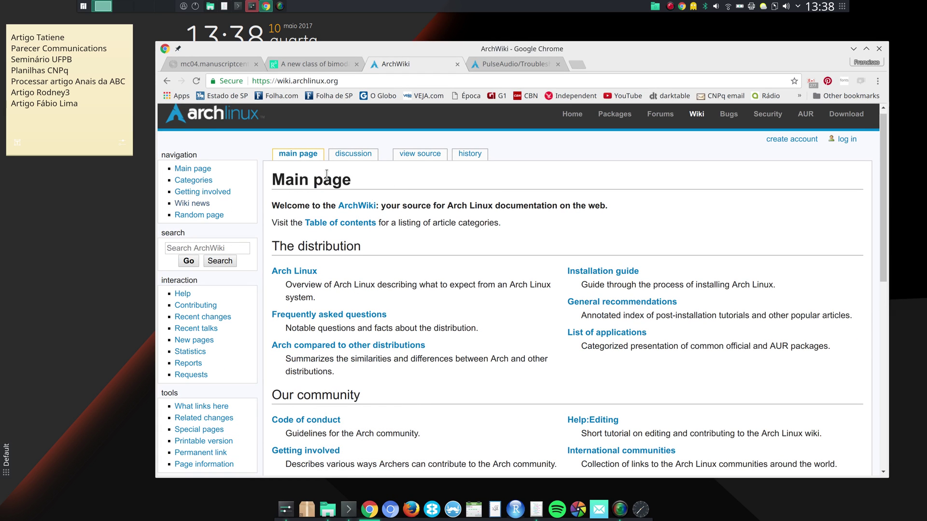
drag(347, 86, 277, 83)
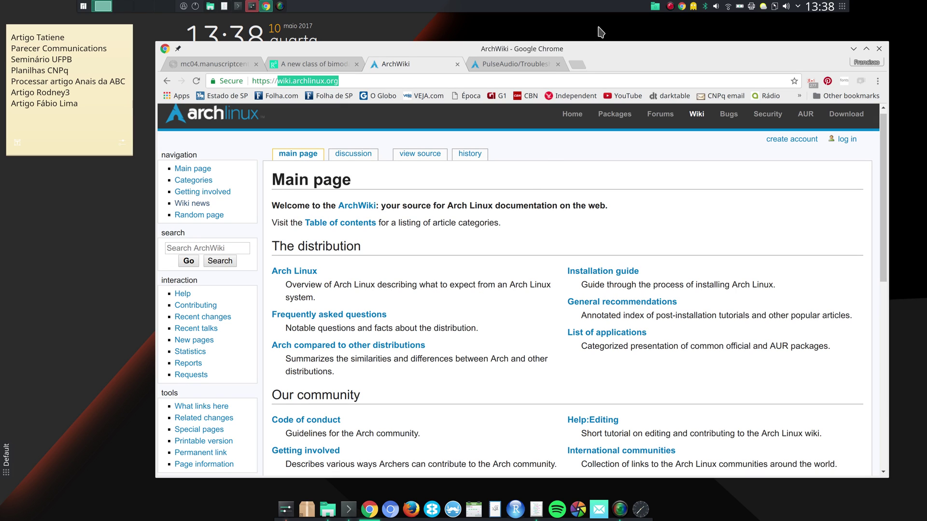
click(577, 64)
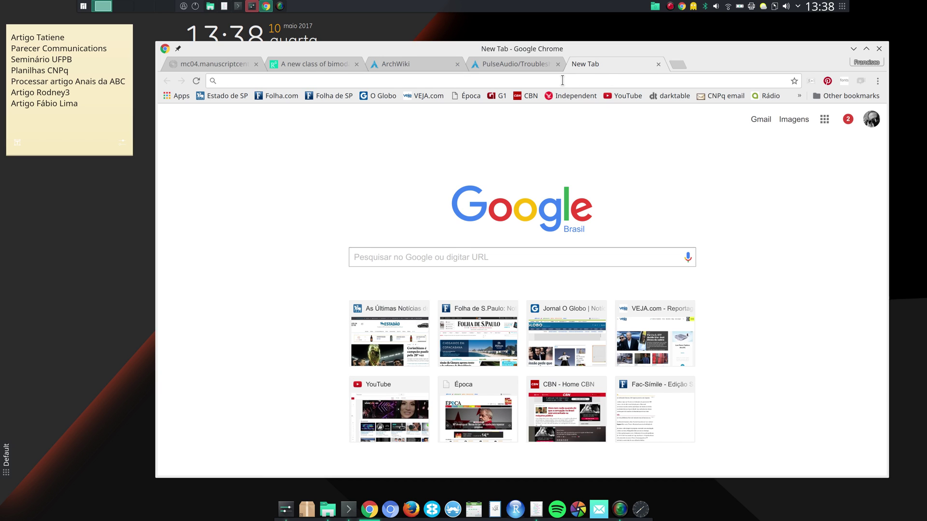
text(dell)
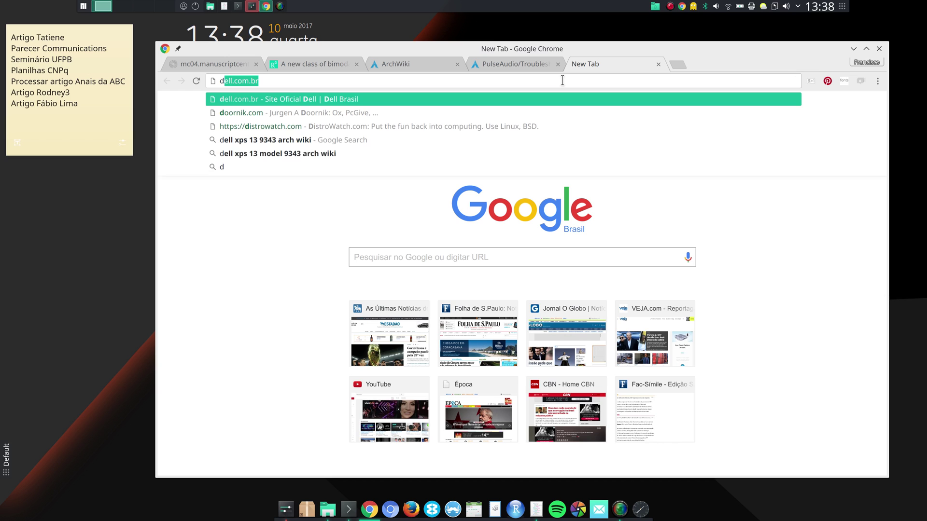
text( xps )
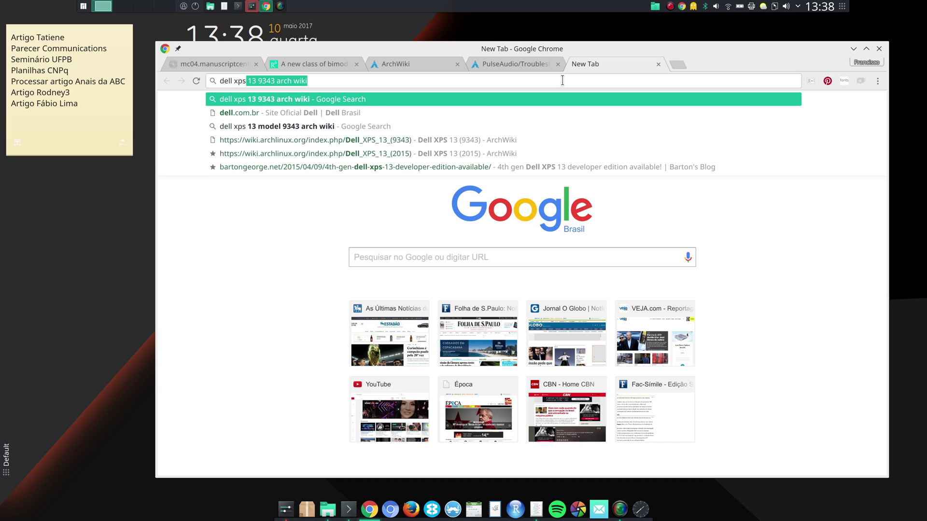
text(13)
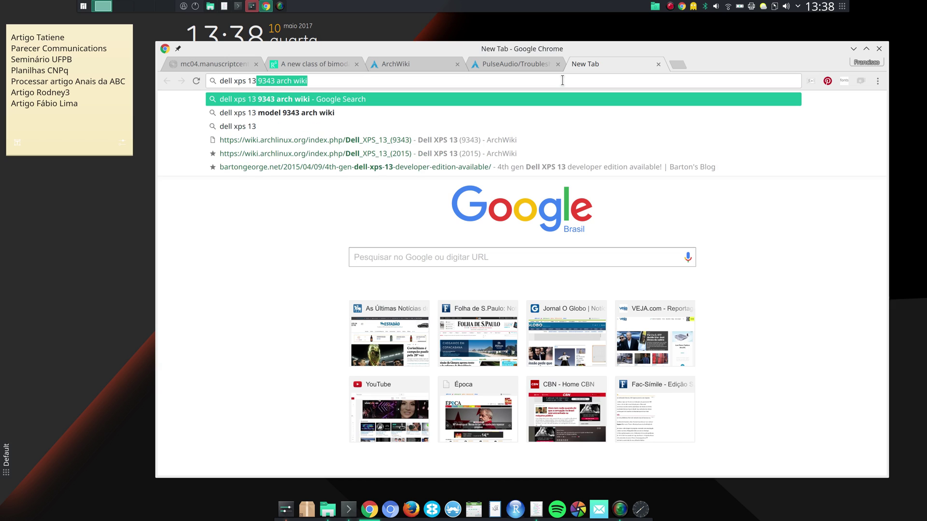
text(9343)
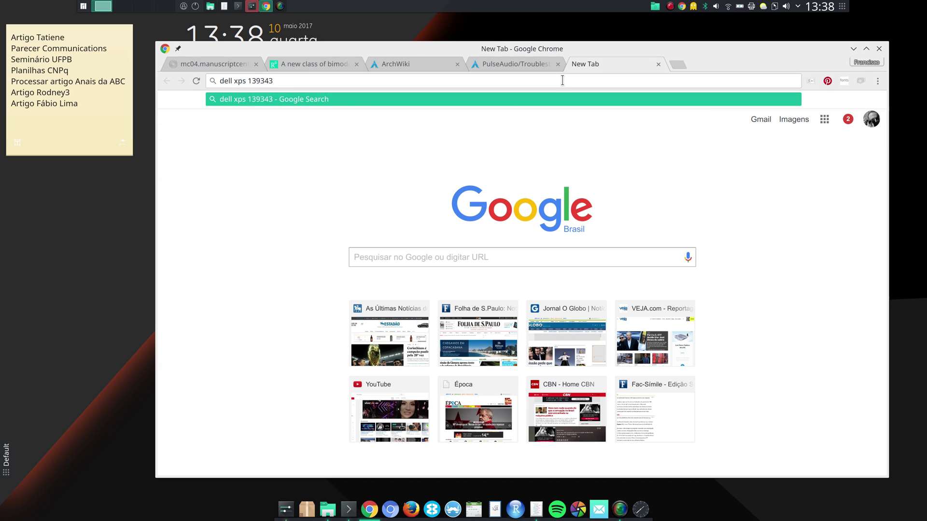
key(BackSpace)
key(BackSpace)
key(BackSpace)
key(BackSpace)
text(9)
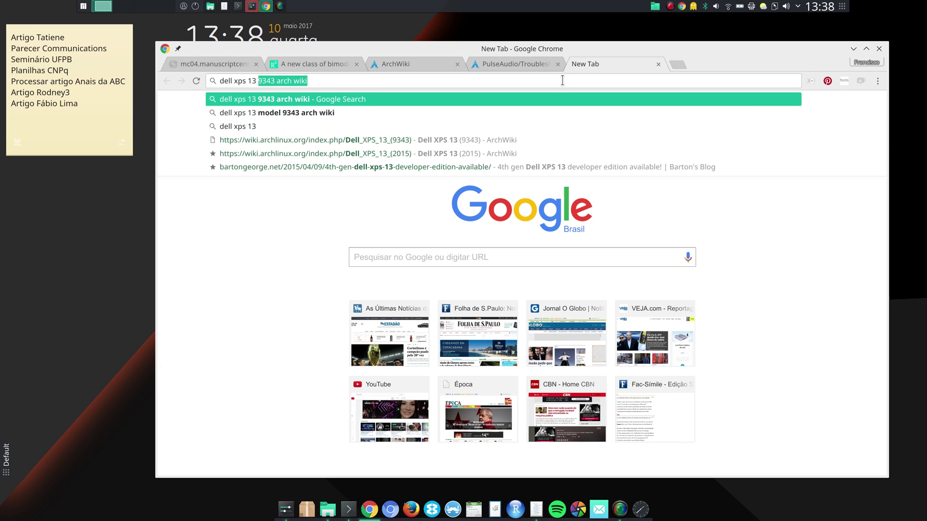
text(343)
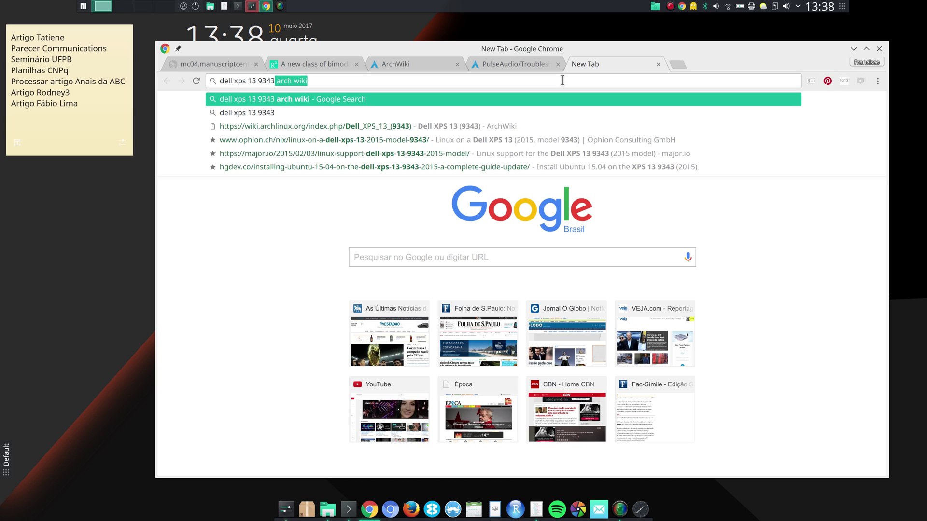
key(Return)
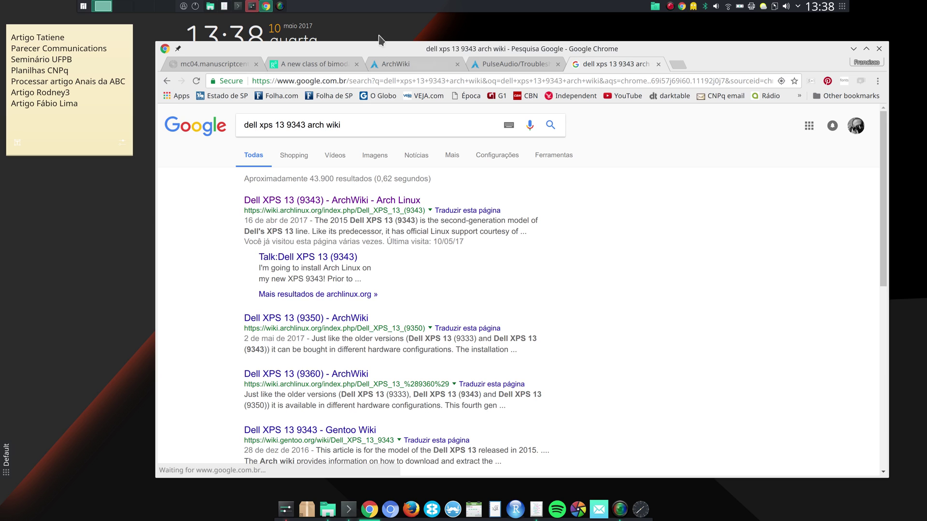
Step: Open the Dell XPS 13 (9343) ArchWiki article and scroll to its Audio section on HDA mode
click(490, 209)
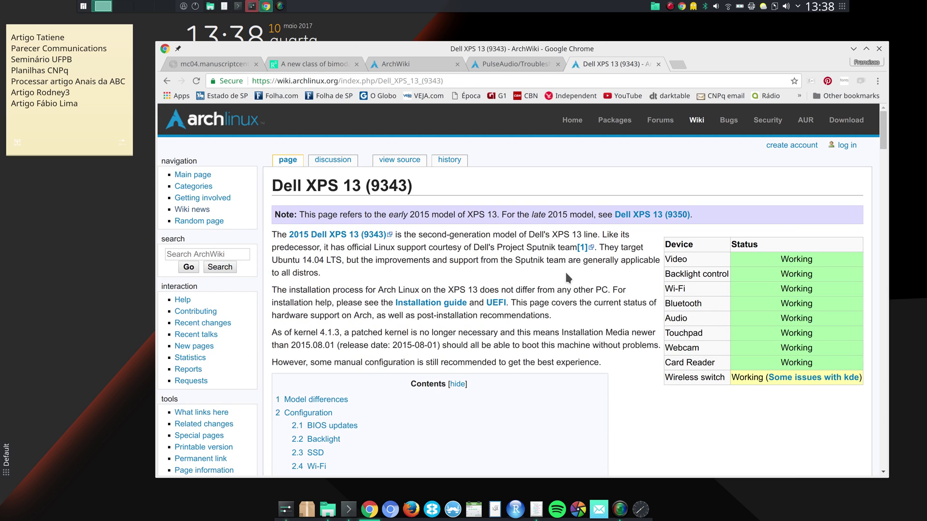
scroll(567, 274, down, 4)
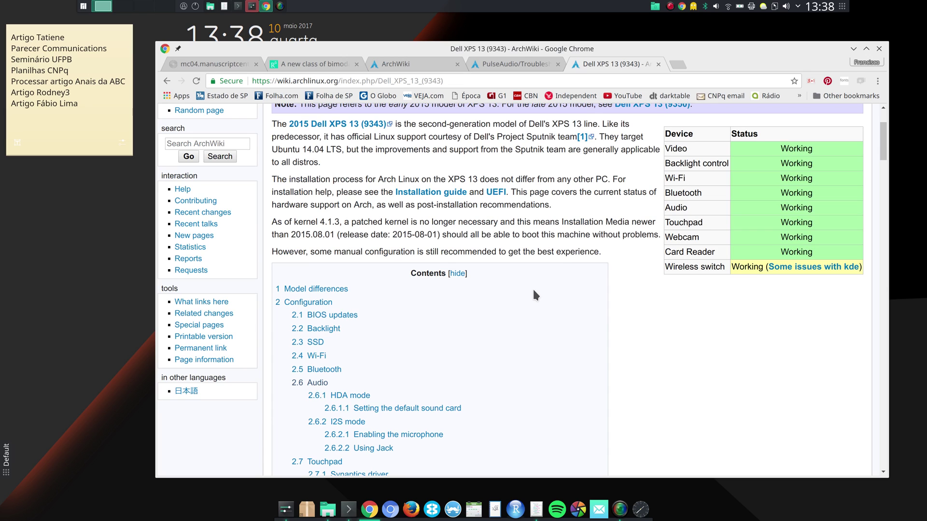
scroll(534, 286, down, 20)
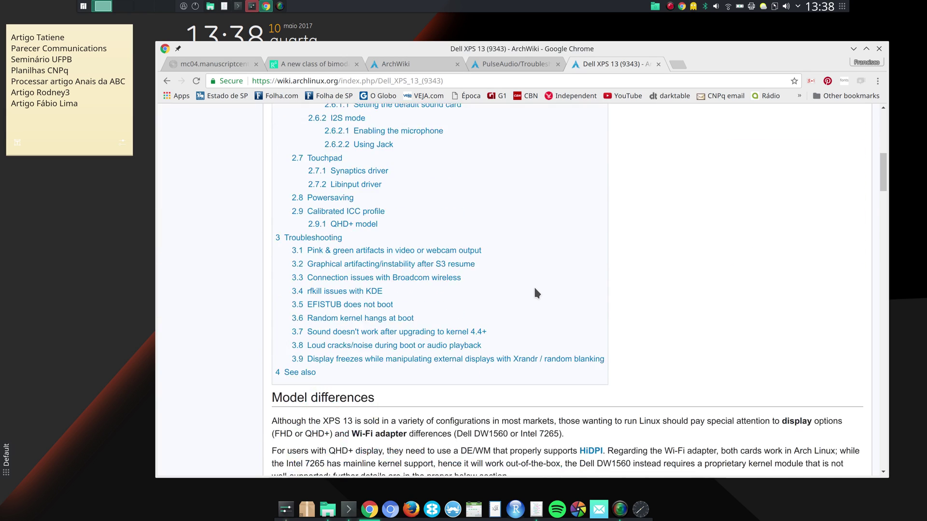
scroll(535, 289, down, 20)
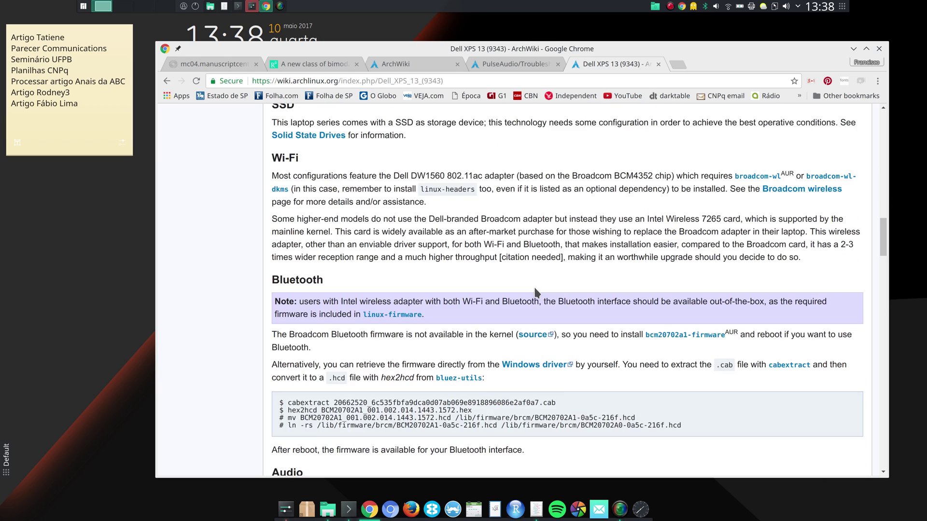
scroll(535, 287, down, 3)
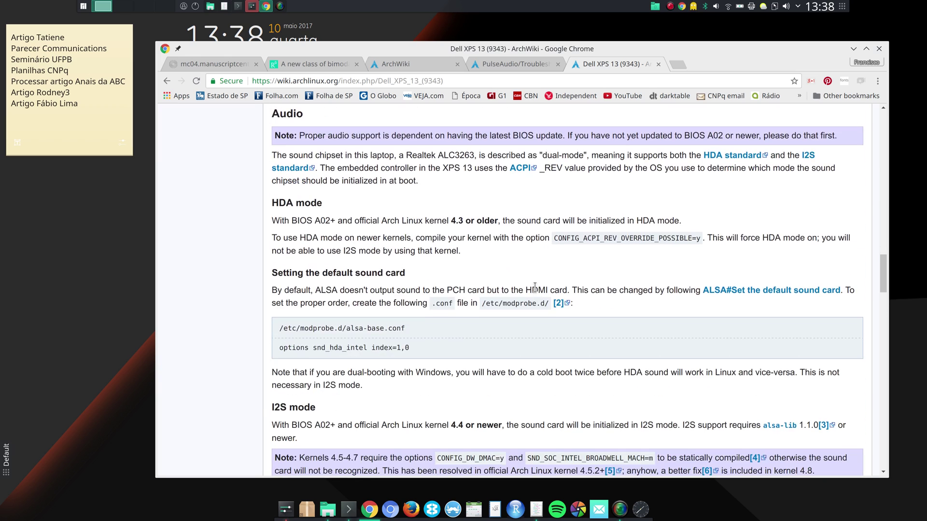
scroll(496, 234, up, 2)
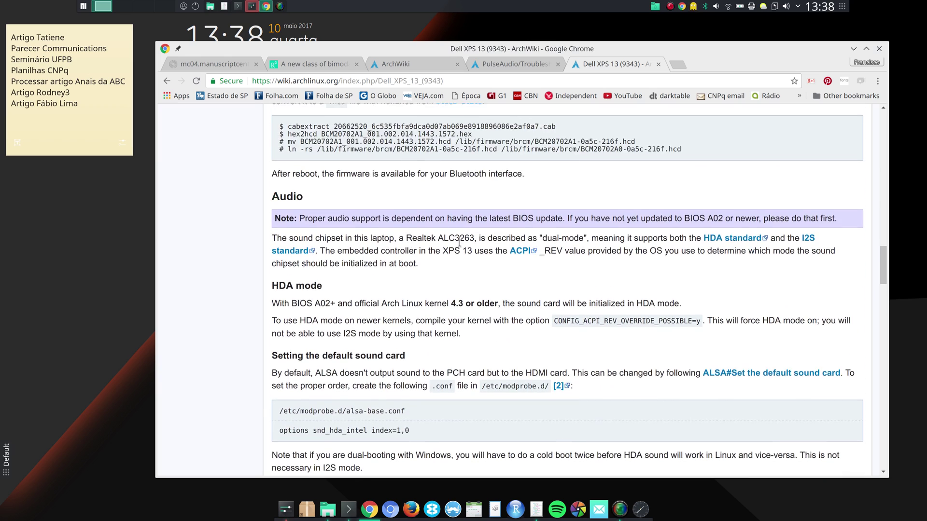
scroll(466, 237, up, 3)
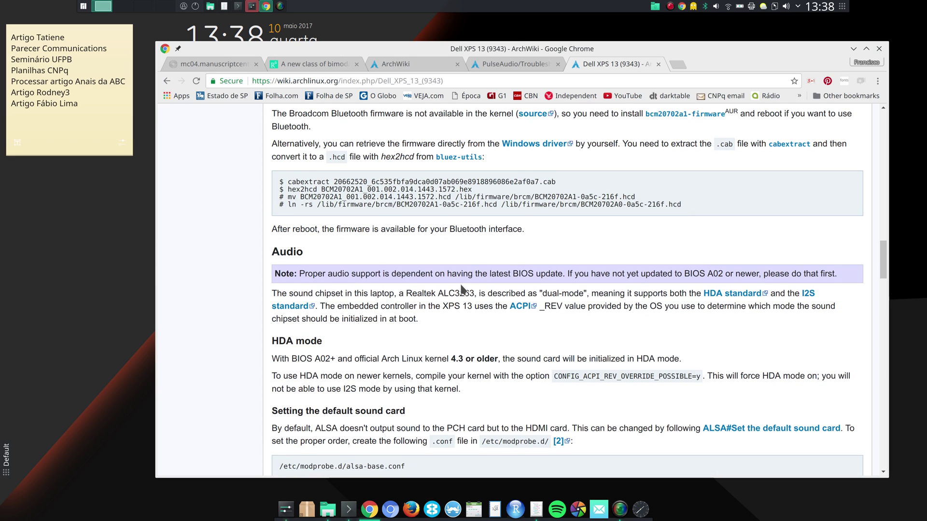
scroll(462, 288, up, 3)
scroll(461, 284, down, 4)
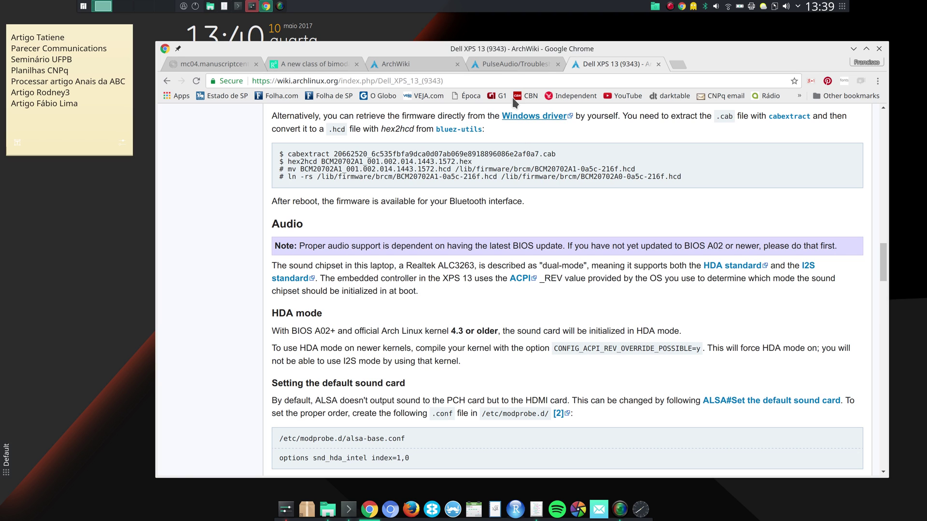
Step: In the PulseAudio/Troubleshooting tab, jump to Microphone and scroll to Enable Echo/Noise-Cancelation
click(517, 67)
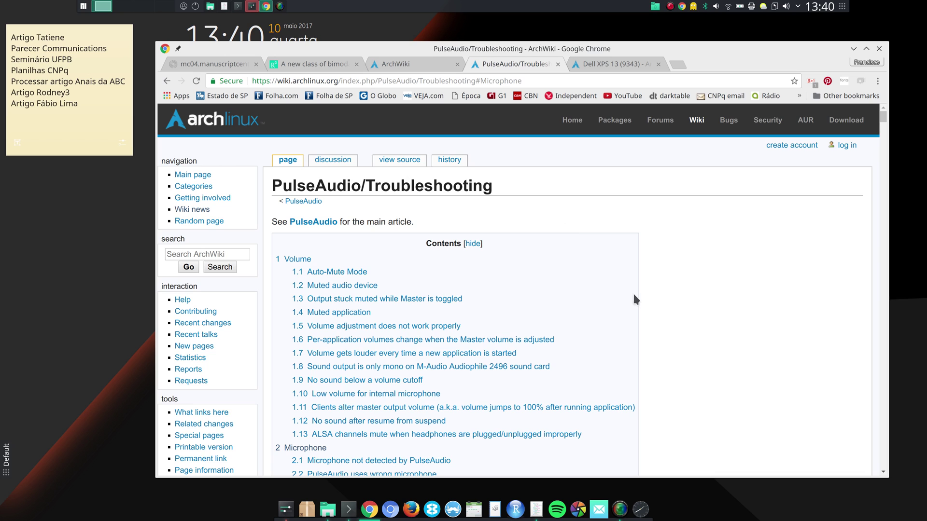
scroll(632, 291, down, 4)
click(306, 337)
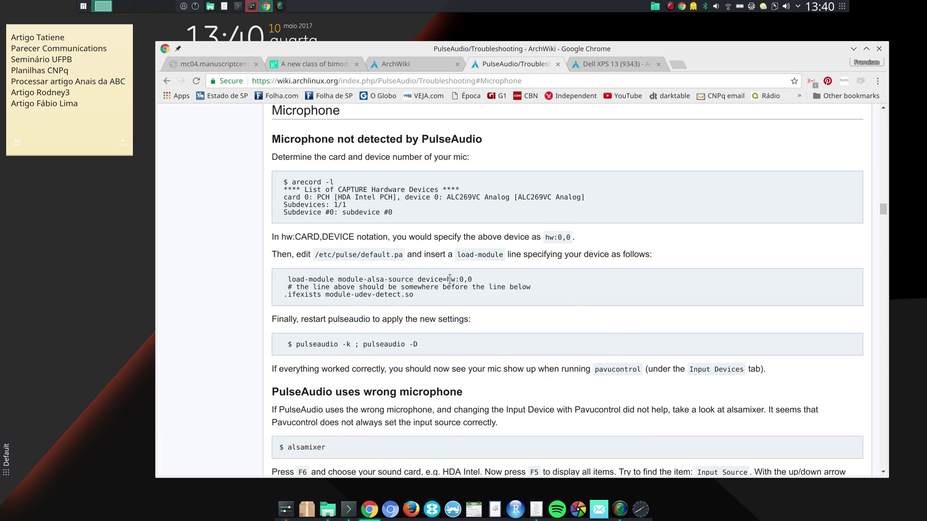
scroll(503, 352, down, 15)
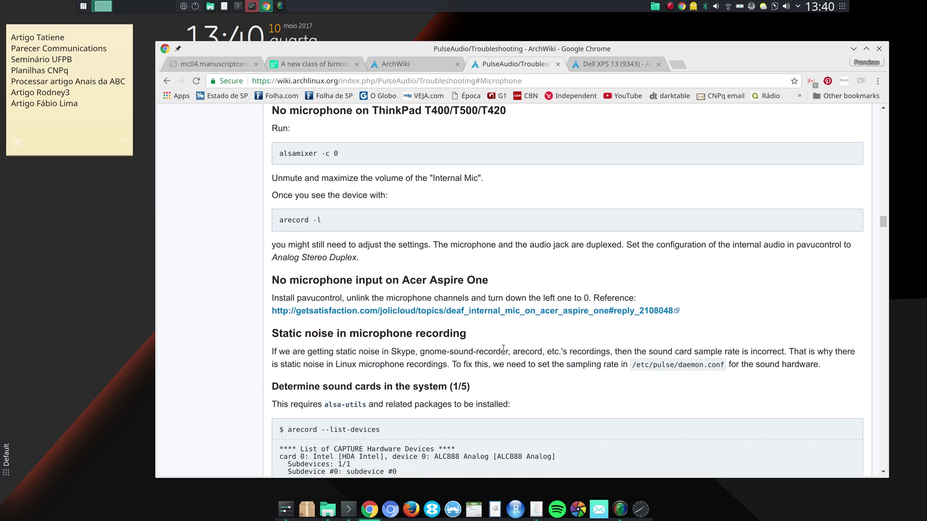
scroll(503, 352, down, 7)
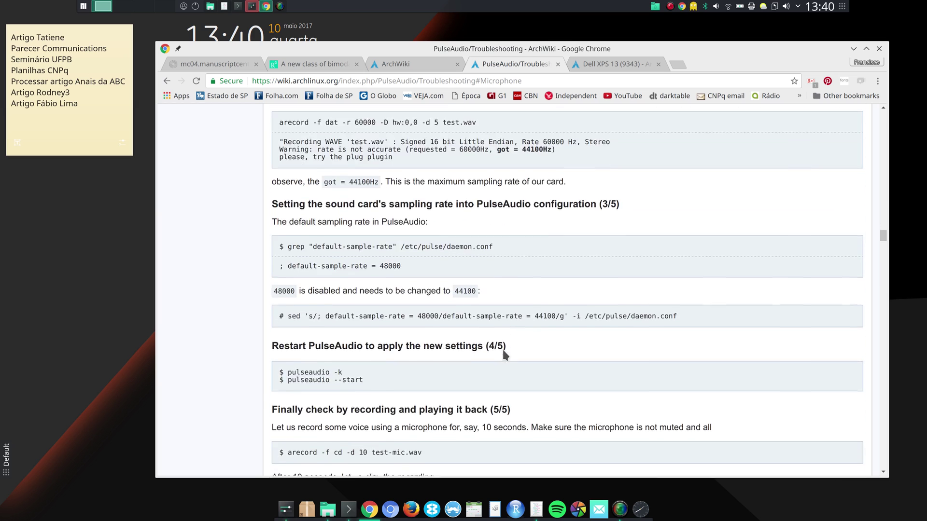
scroll(503, 351, down, 6)
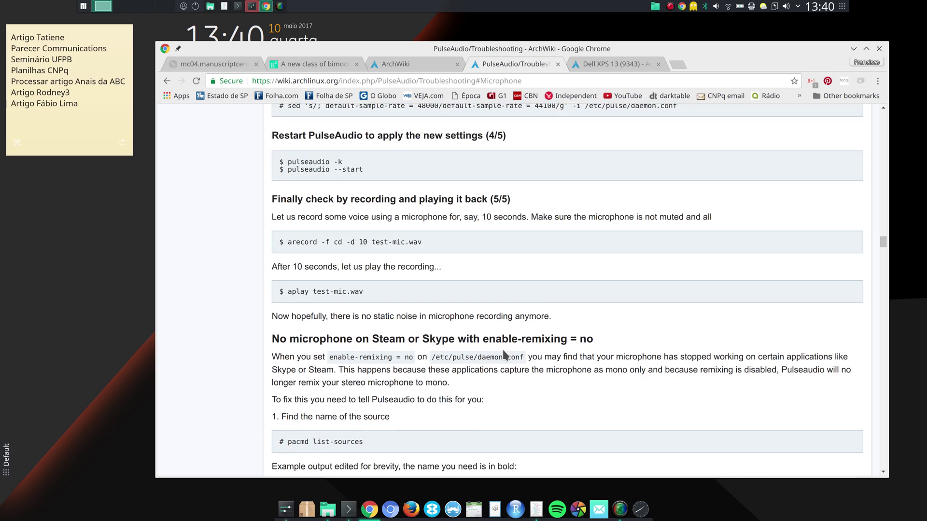
scroll(502, 348, down, 4)
scroll(502, 348, down, 7)
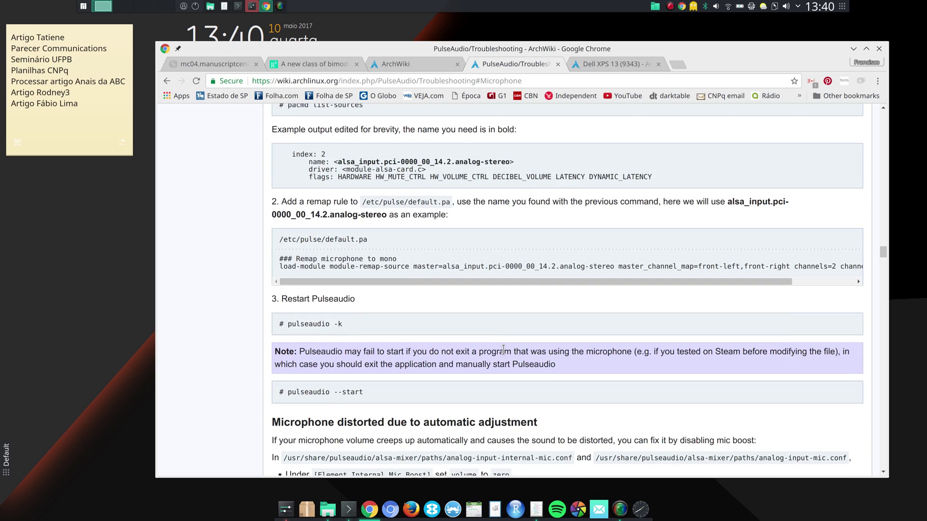
scroll(502, 348, down, 5)
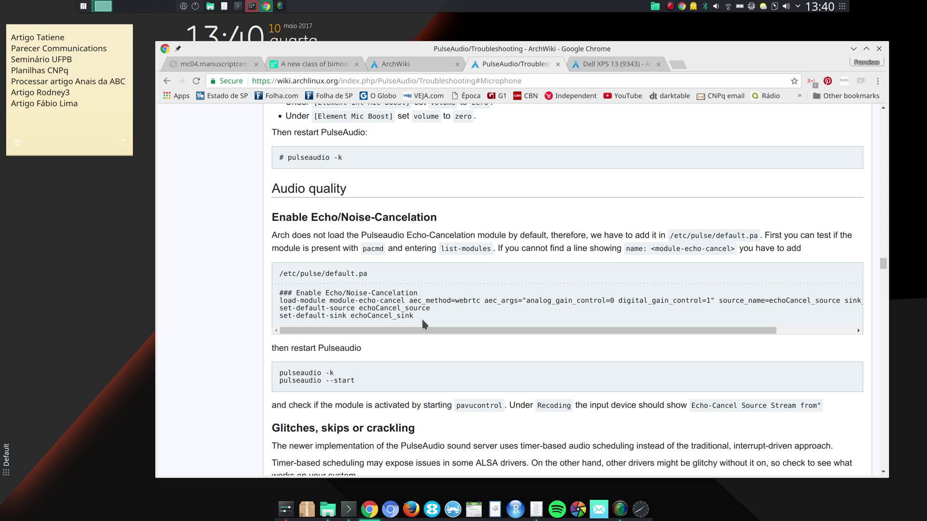
Step: In Konsole, view the end of /etc/pulse/default.pa with less, then quit back to bash
click(344, 512)
text(cd )
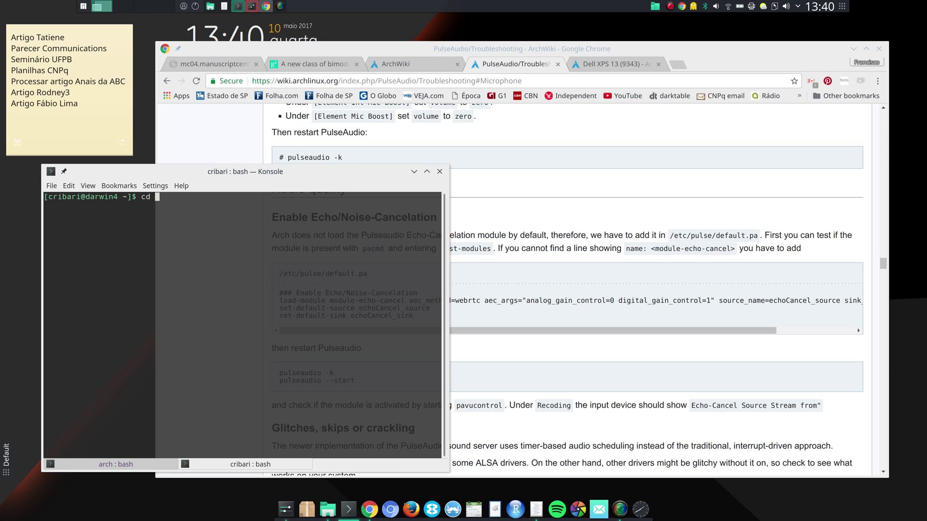
text(/etc/pulse/)
key(Return)
text(le)
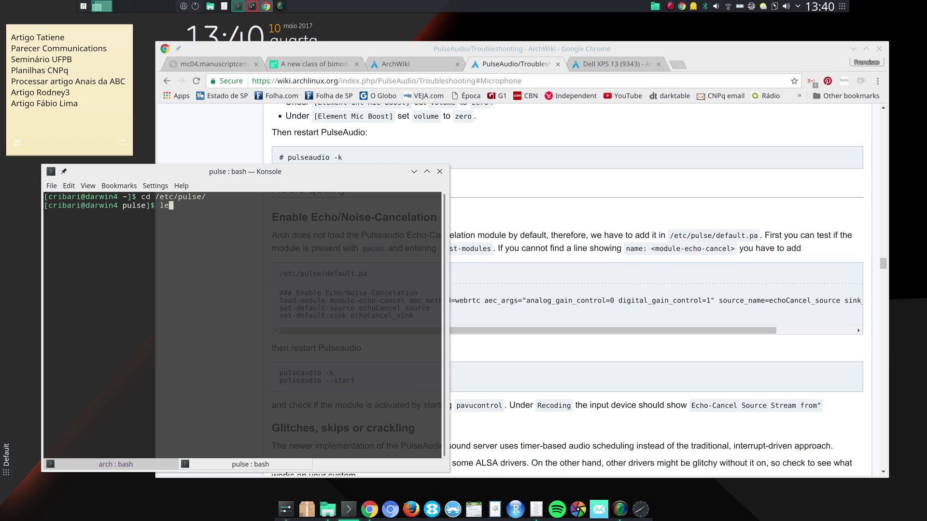
text(ss dea)
key(Tab)
key(Return)
key(shift+g)
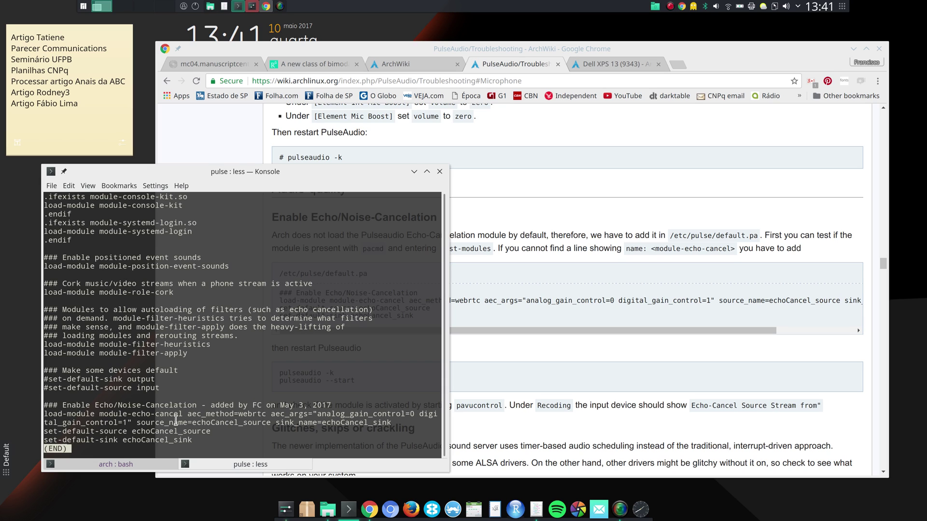
key(q)
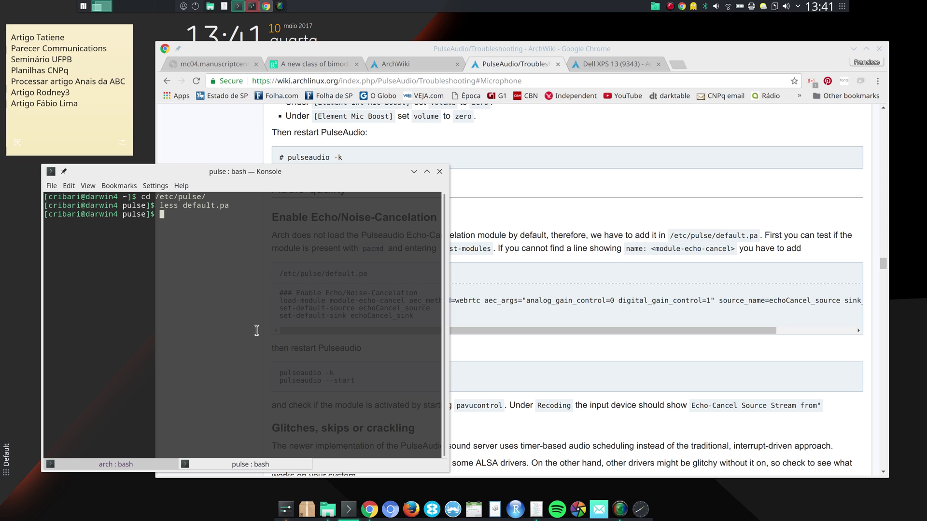
Step: Minimize Konsole to reveal the Enable Echo/Noise-Cancelation section on the wiki page
click(414, 171)
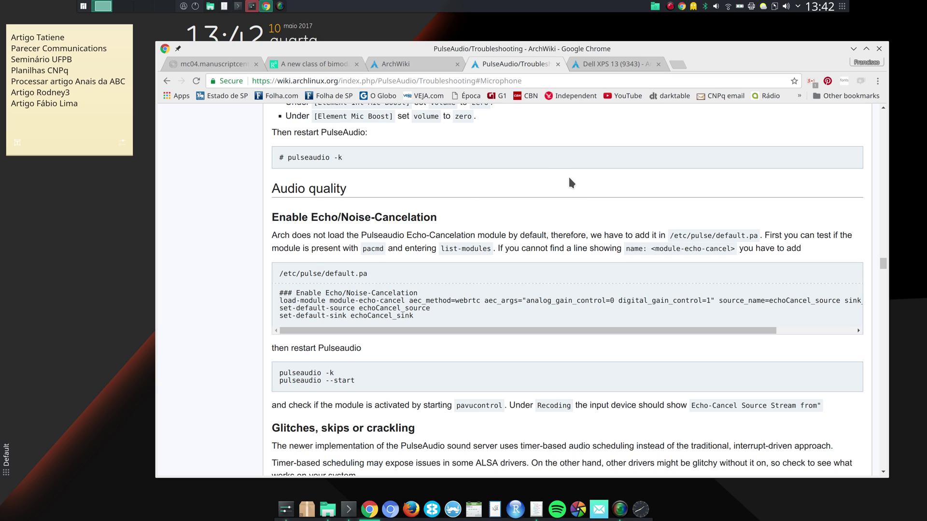
Step: Minimize the Chrome window to show the bare KDE Plasma desktop
click(852, 49)
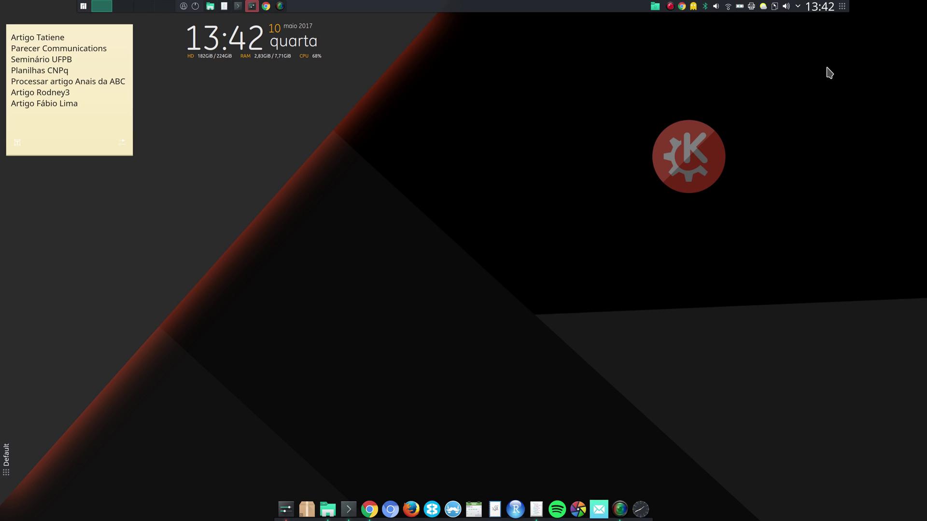